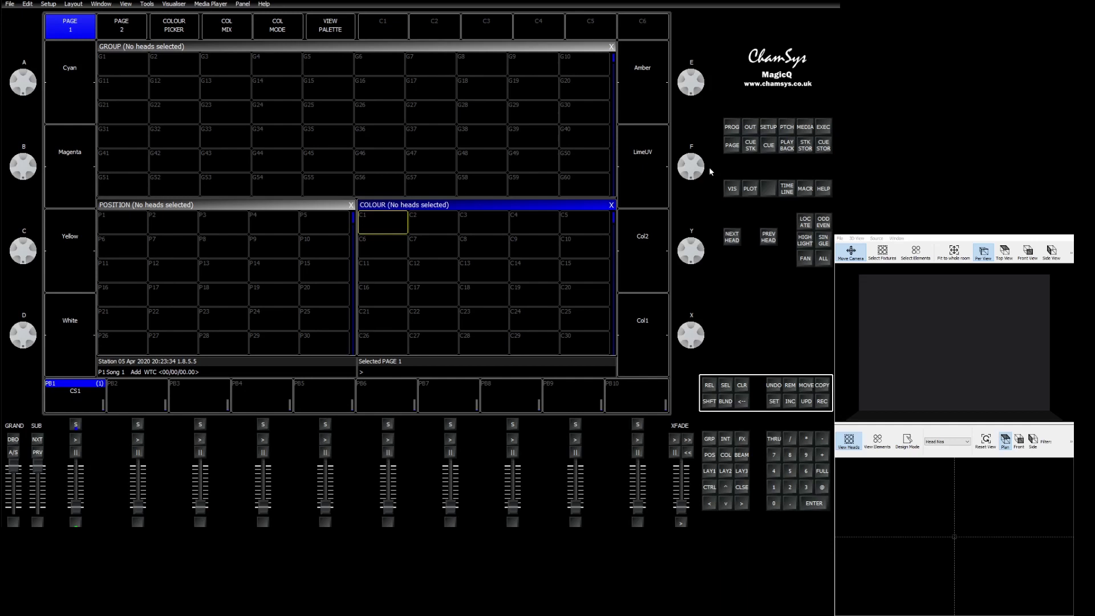
pyautogui.click(731, 145)
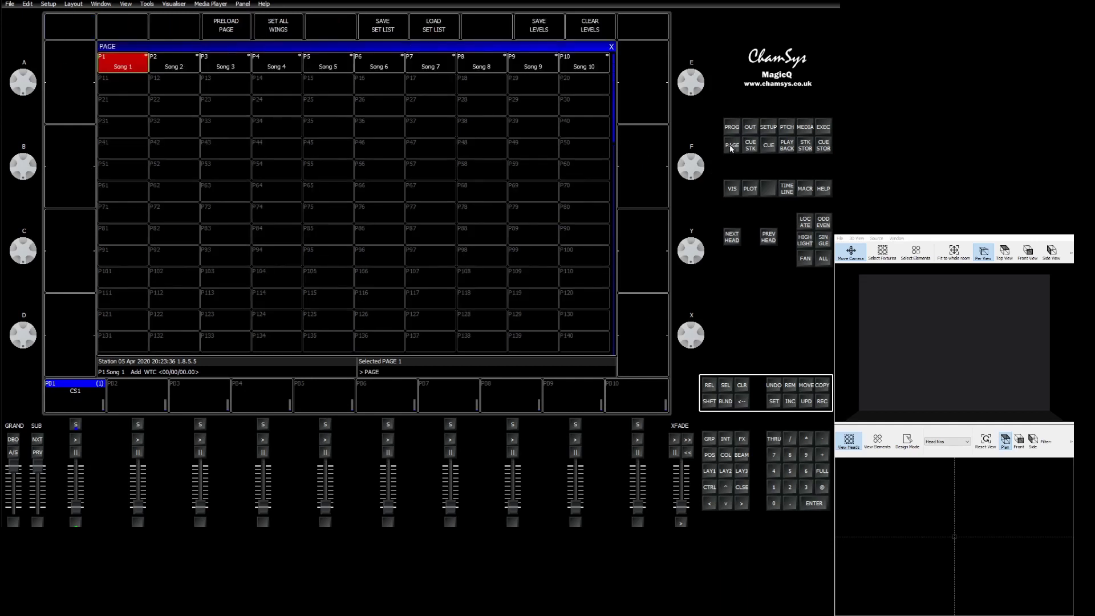
pyautogui.click(171, 67)
pyautogui.click(222, 67)
pyautogui.click(259, 67)
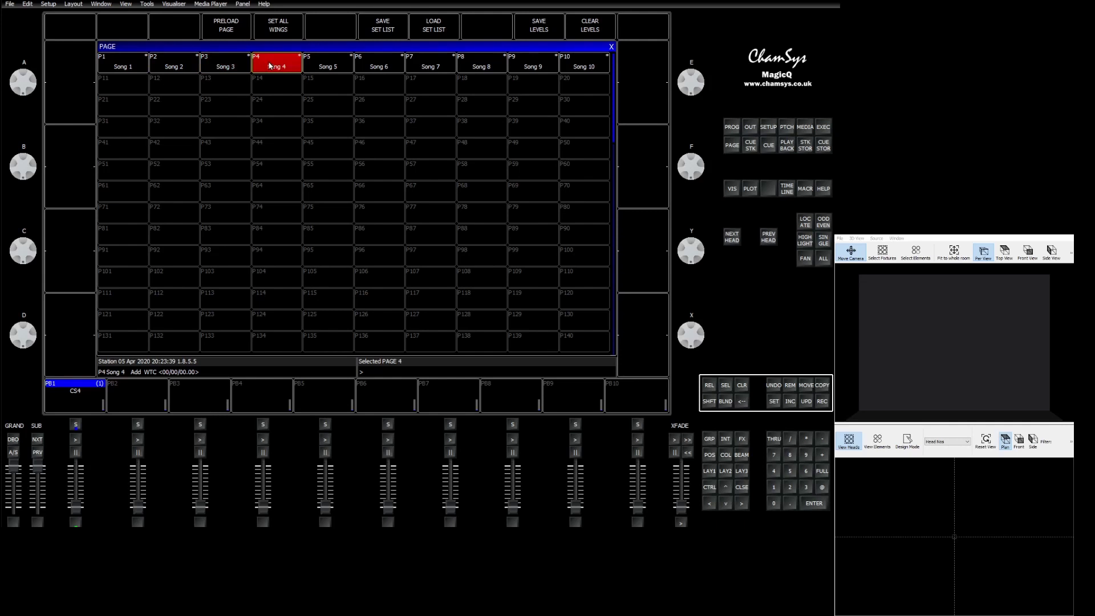
pyautogui.click(328, 67)
pyautogui.click(372, 66)
pyautogui.click(439, 67)
pyautogui.click(479, 67)
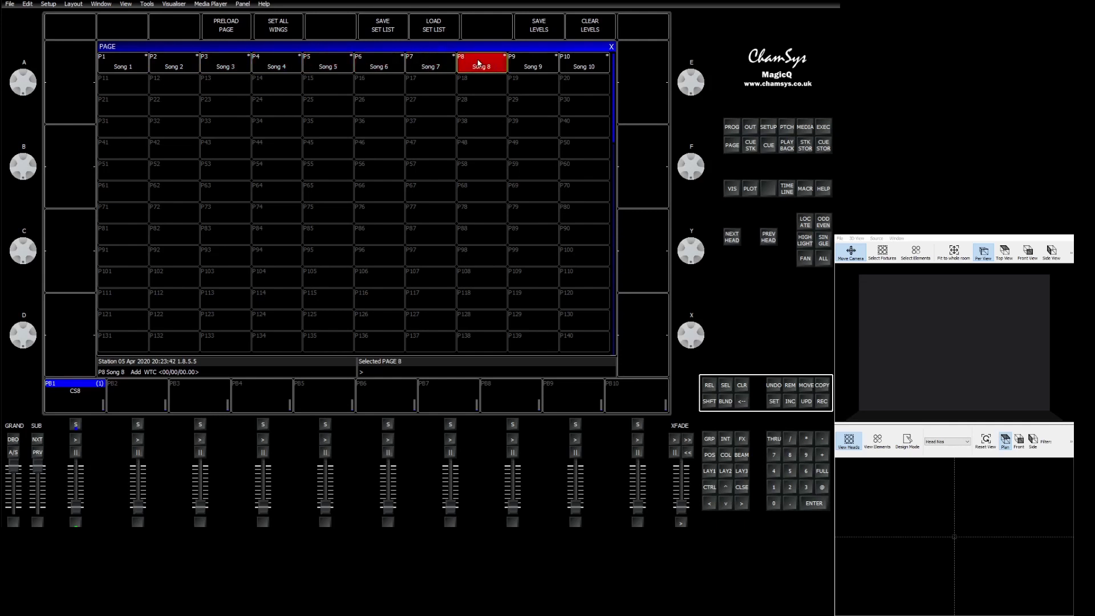
pyautogui.click(543, 67)
pyautogui.click(572, 67)
pyautogui.press('Home')
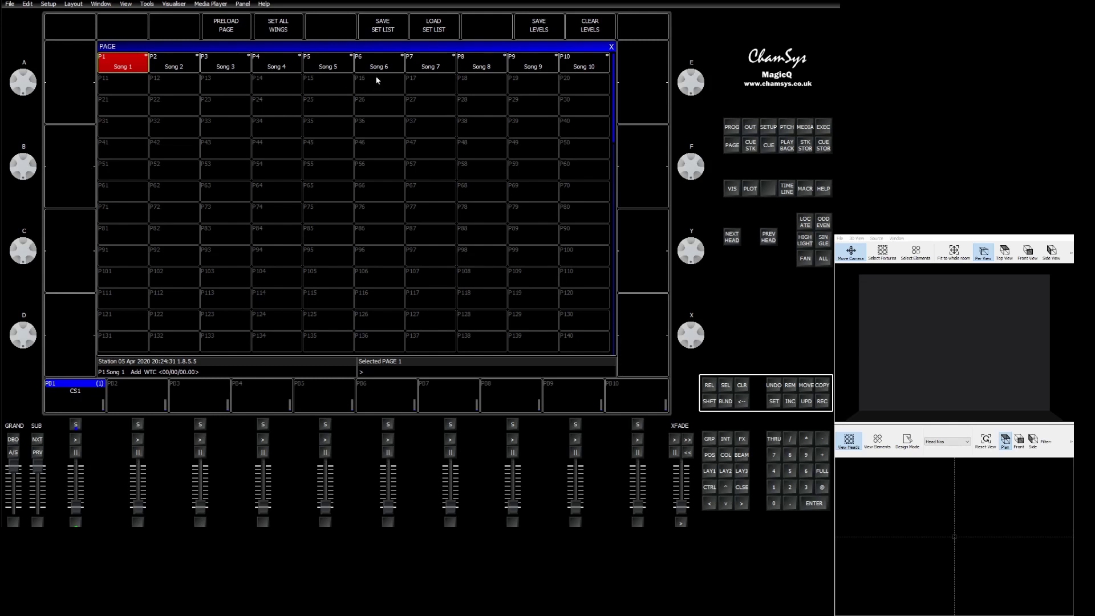
# - From the page list, save the current page order as set list 'My Set List Show 1'
pyautogui.click(731, 146)
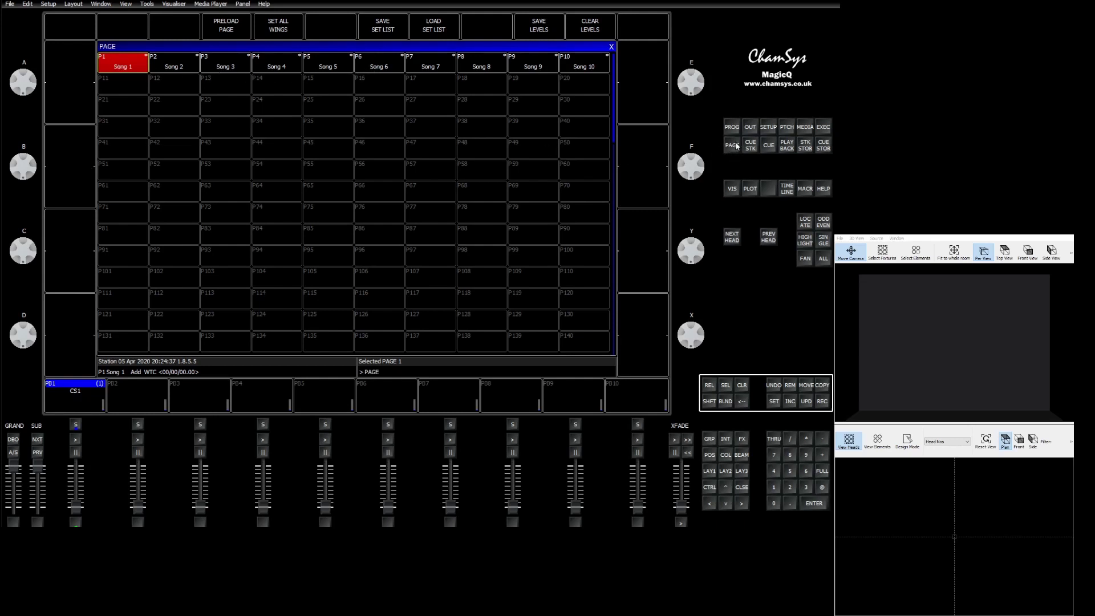
pyautogui.click(374, 32)
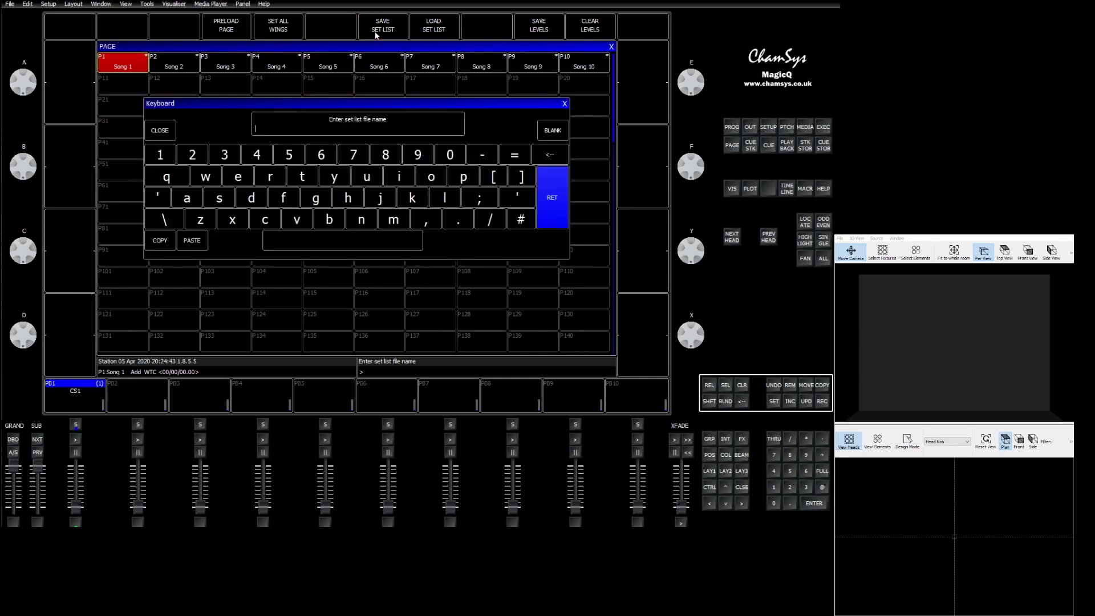
pyautogui.write('My Se')
pyautogui.write('t Los')
pyautogui.press('BackSpace')
pyautogui.press('BackSpace')
pyautogui.write('istShow')
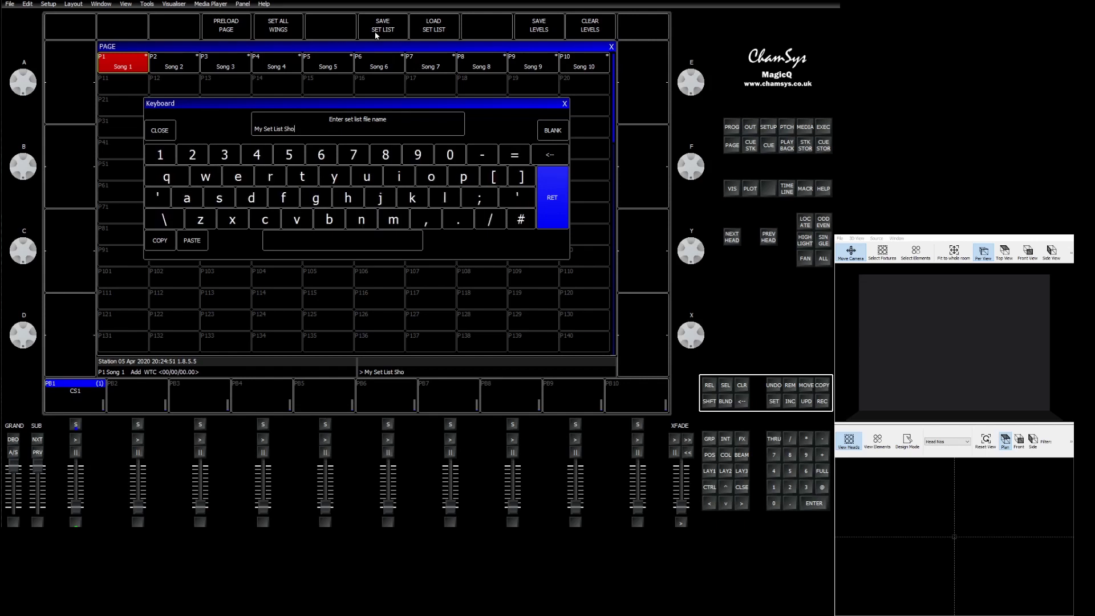
pyautogui.press('Return')
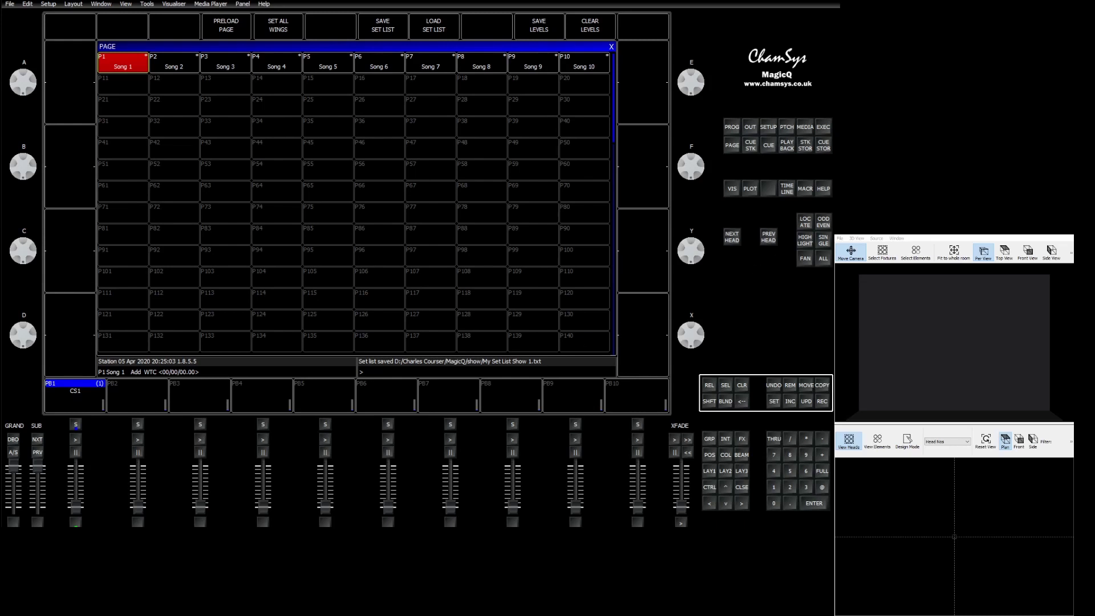
# - In the Documents > MagicQ > show folder, select and open My Set List Show 1.txt
pyautogui.hotkey('alt', 'Tab')
pyautogui.moveTo(767, 100); pyautogui.dragTo(354, 77)
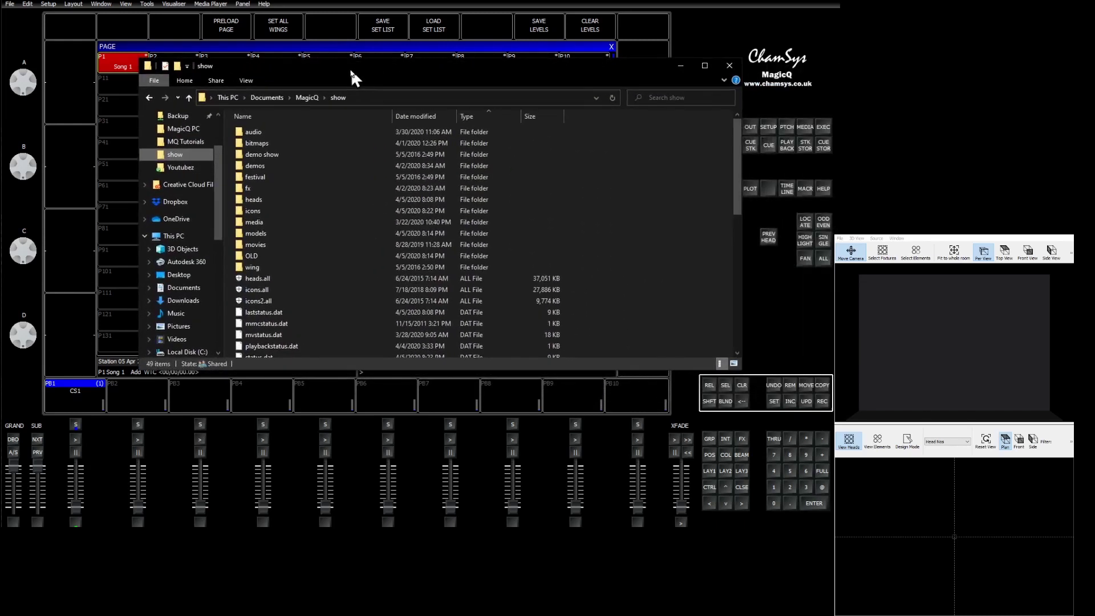
pyautogui.scroll(-3, 392, 244)
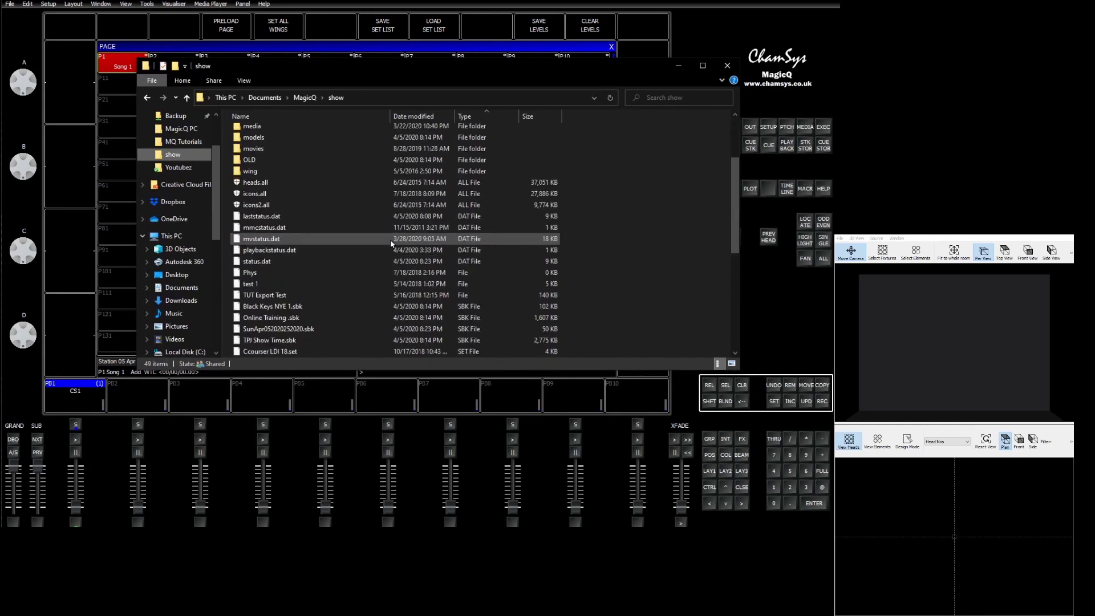
pyautogui.scroll(-2, 388, 261)
pyautogui.scroll(-1, 388, 266)
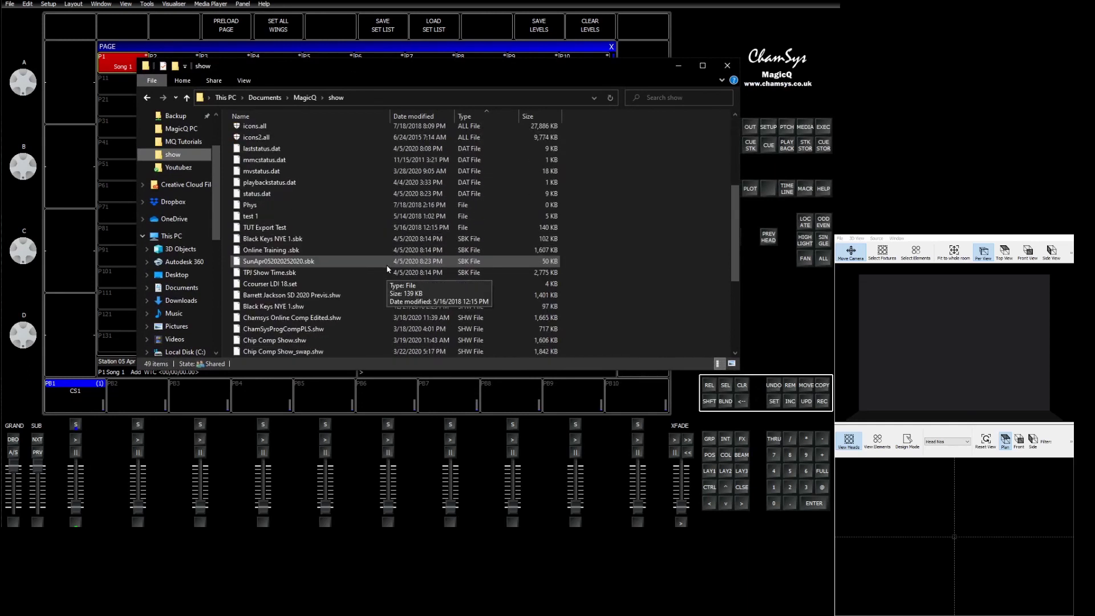
pyautogui.scroll(-2, 372, 268)
pyautogui.scroll(-2, 371, 268)
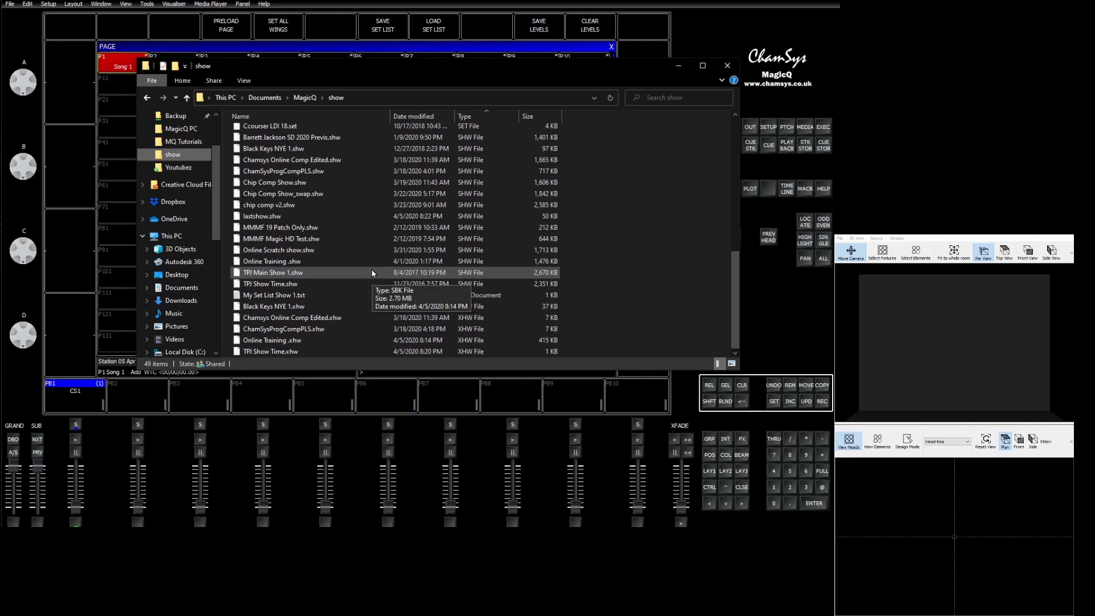
pyautogui.click(342, 284)
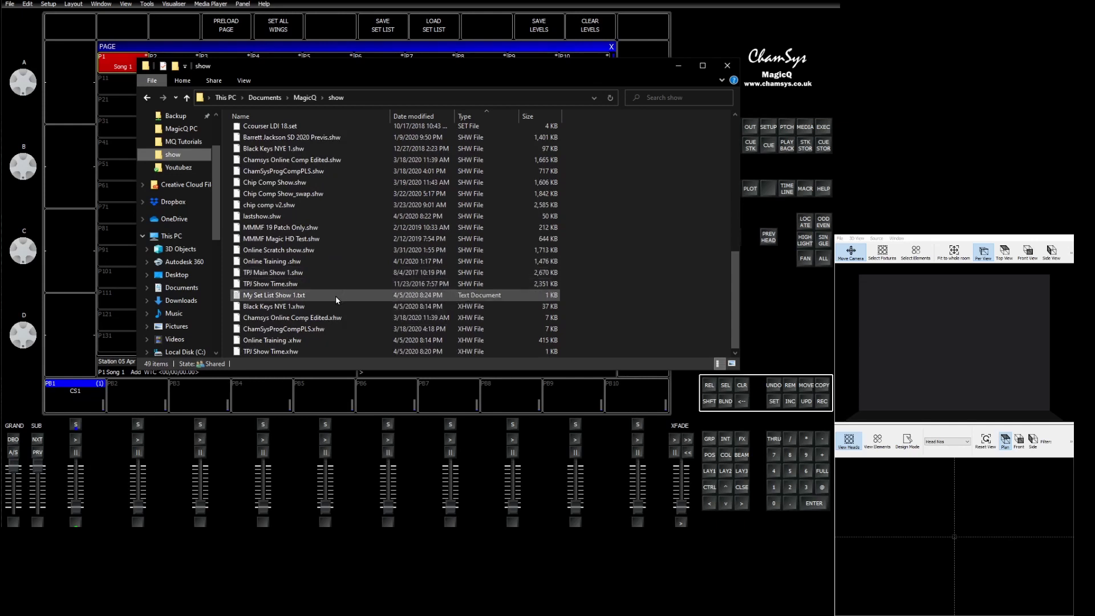
pyautogui.click(294, 295)
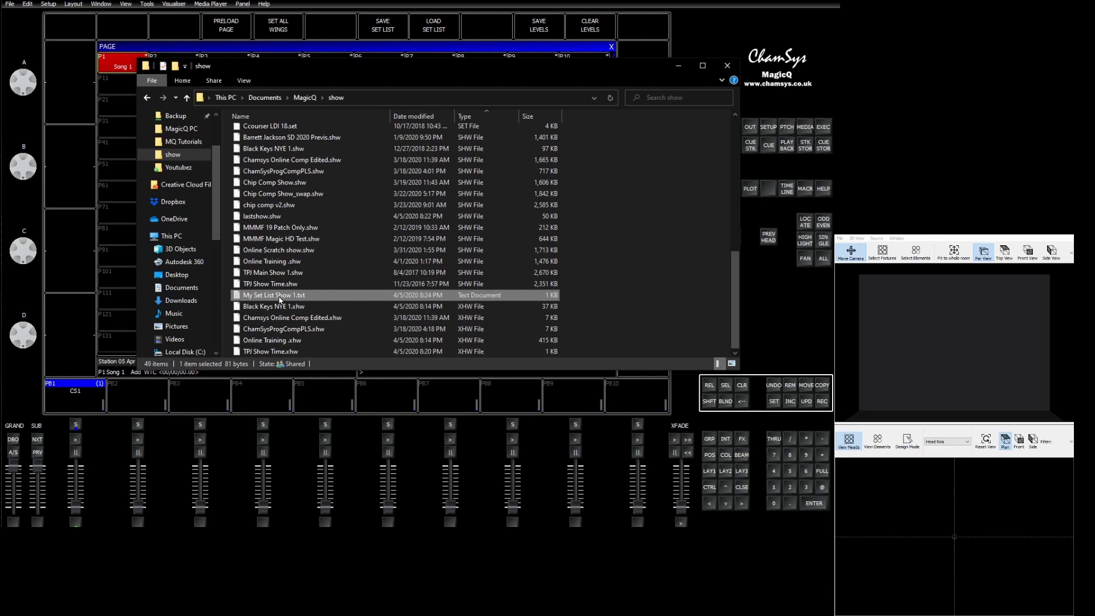
pyautogui.click(802, 197)
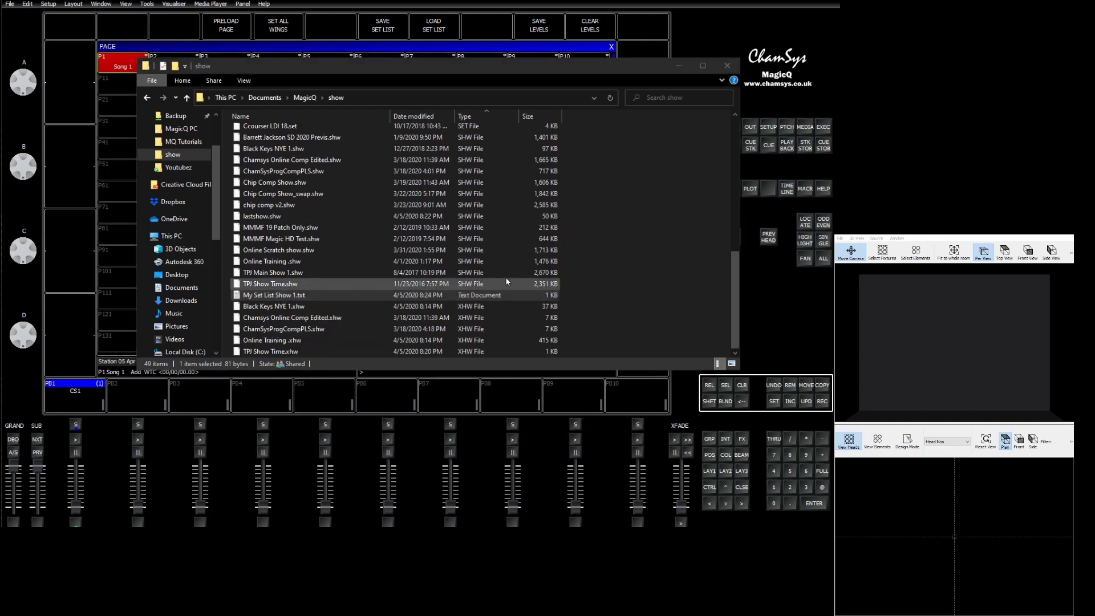
# - Position the Notepad set list window beside the show folder window
pyautogui.moveTo(753, 64); pyautogui.dragTo(283, 64)
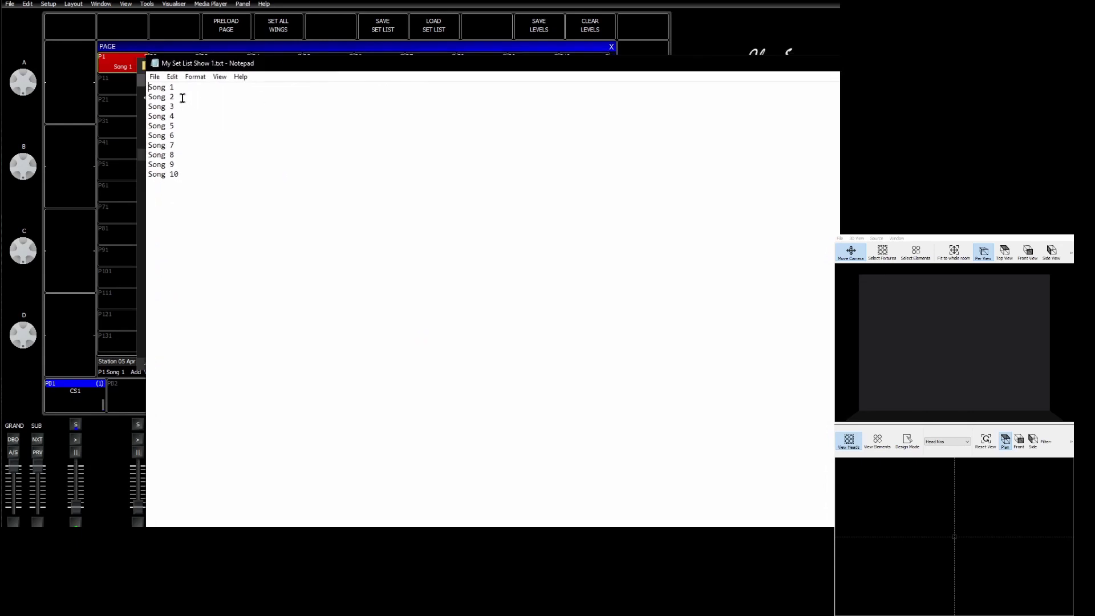
pyautogui.moveTo(148, 86); pyautogui.dragTo(178, 100)
pyautogui.click(176, 99)
pyautogui.moveTo(282, 64); pyautogui.dragTo(372, 62)
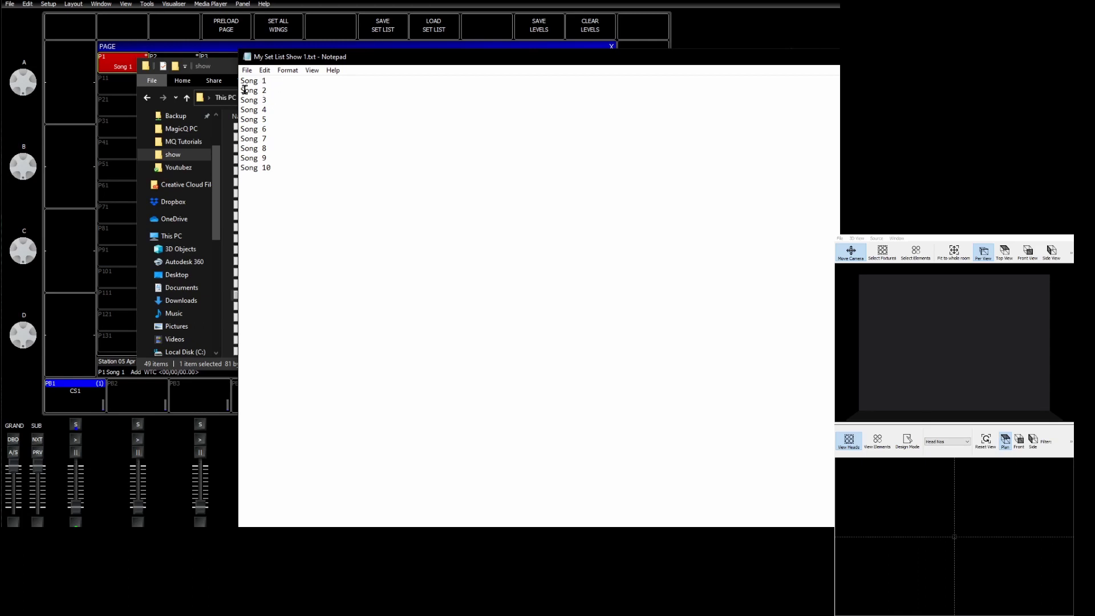
# - Move the Song 2, Song 3 and Song 4 lines to below Song 10
pyautogui.moveTo(241, 90); pyautogui.dragTo(269, 109)
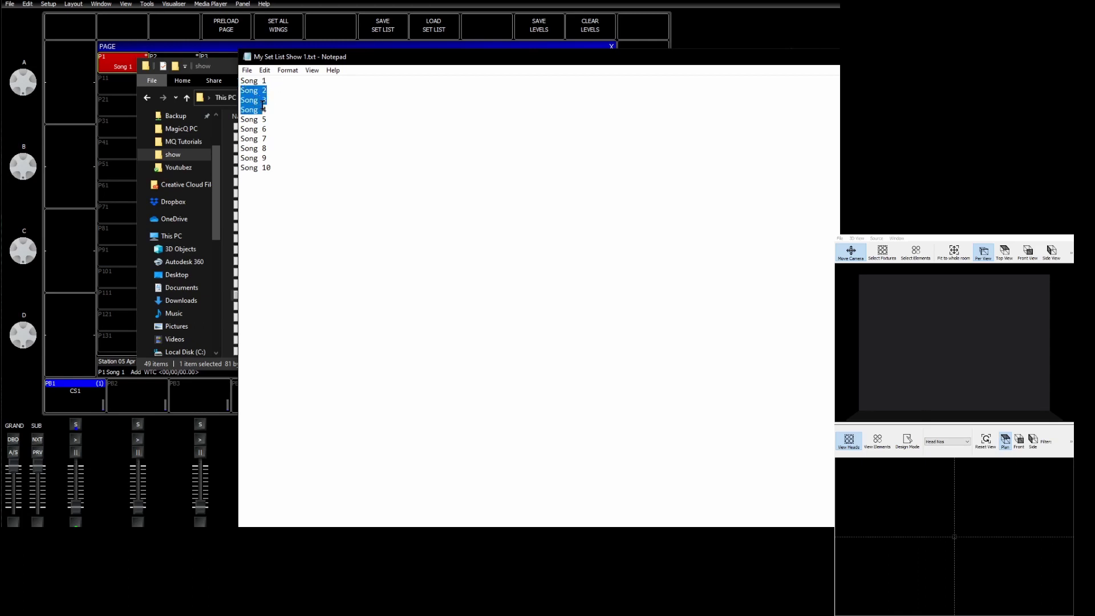
pyautogui.rightClick(261, 103)
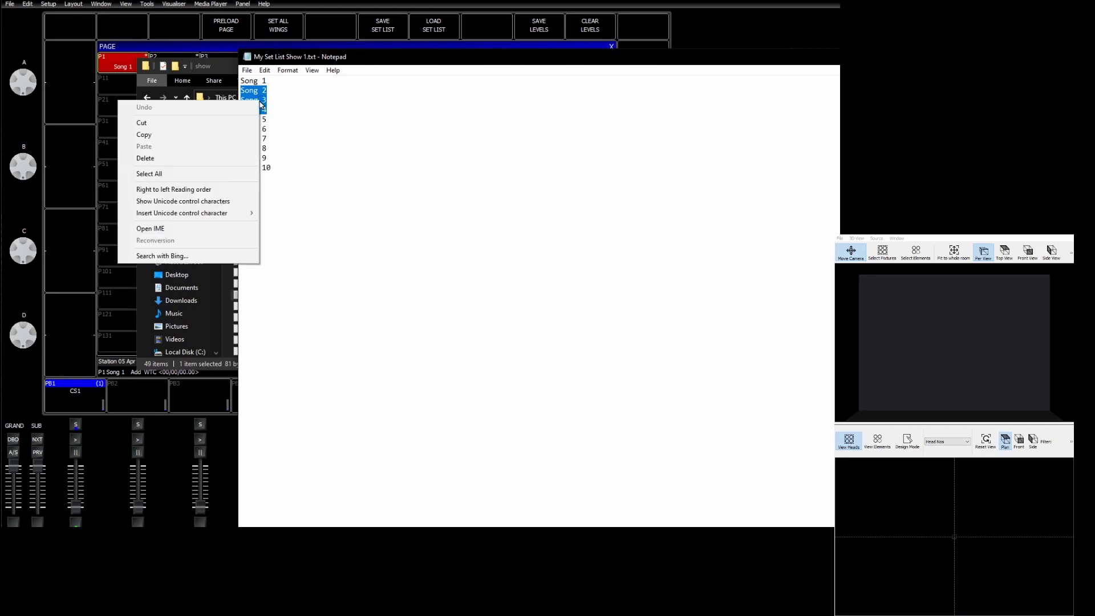
pyautogui.click(236, 128)
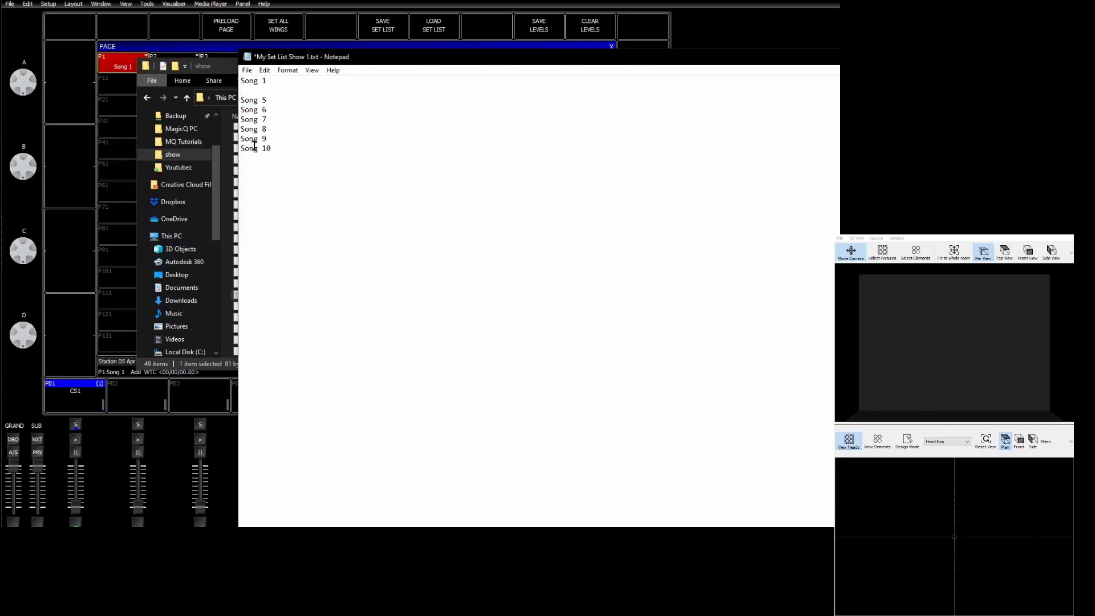
pyautogui.press('Delete')
pyautogui.click(254, 147)
pyautogui.write('Song 2 Song 3 Song 4')
# - Move Song 8 to the end of the list, then bring MagicQ forward
pyautogui.moveTo(239, 119); pyautogui.dragTo(269, 121)
pyautogui.hotkey('ctrl', 'c')
pyautogui.press('Delete')
pyautogui.press('BackSpace')
pyautogui.click(270, 159)
pyautogui.press('Return')
pyautogui.hotkey('ctrl', 'v')
pyautogui.hotkey('alt', 'Tab')
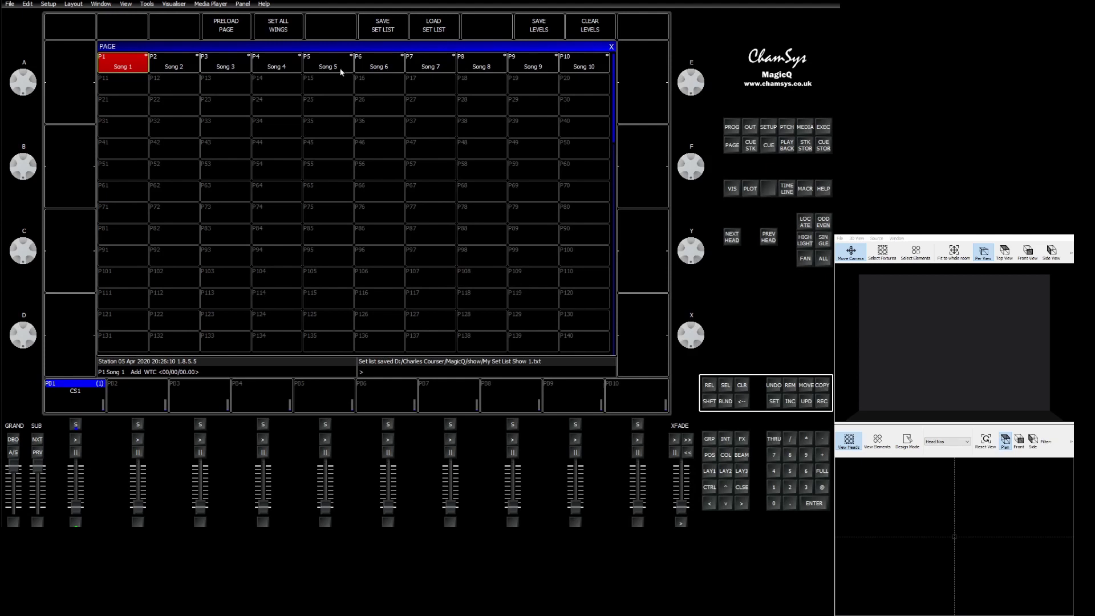
# - Save the reordered Notepad list via Save As under the name My Set List Show 2.txt
pyautogui.hotkey('alt', 'Tab')
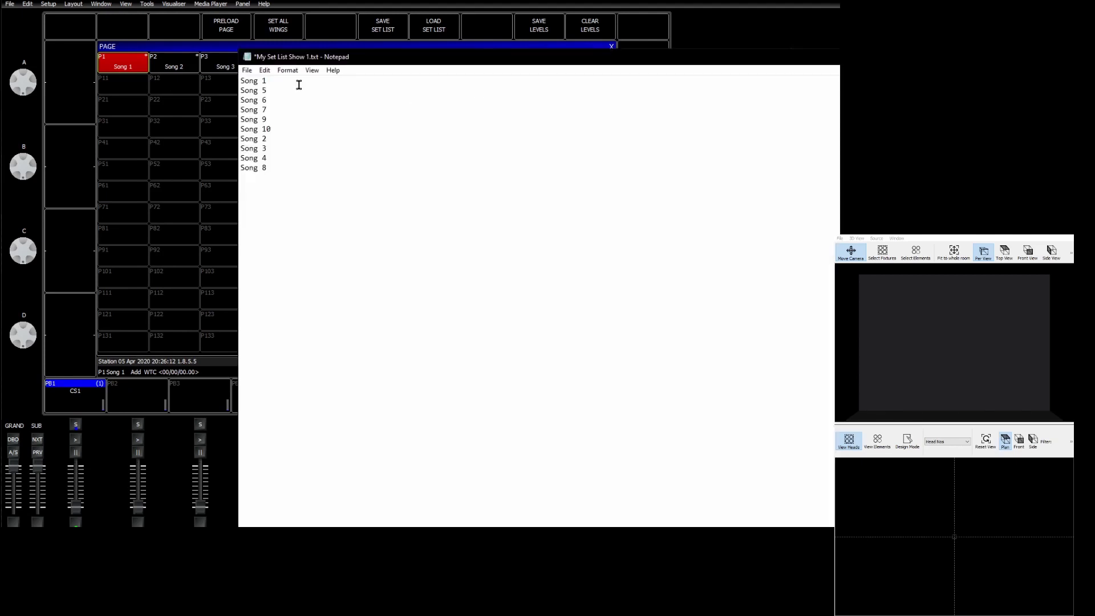
pyautogui.click(247, 70)
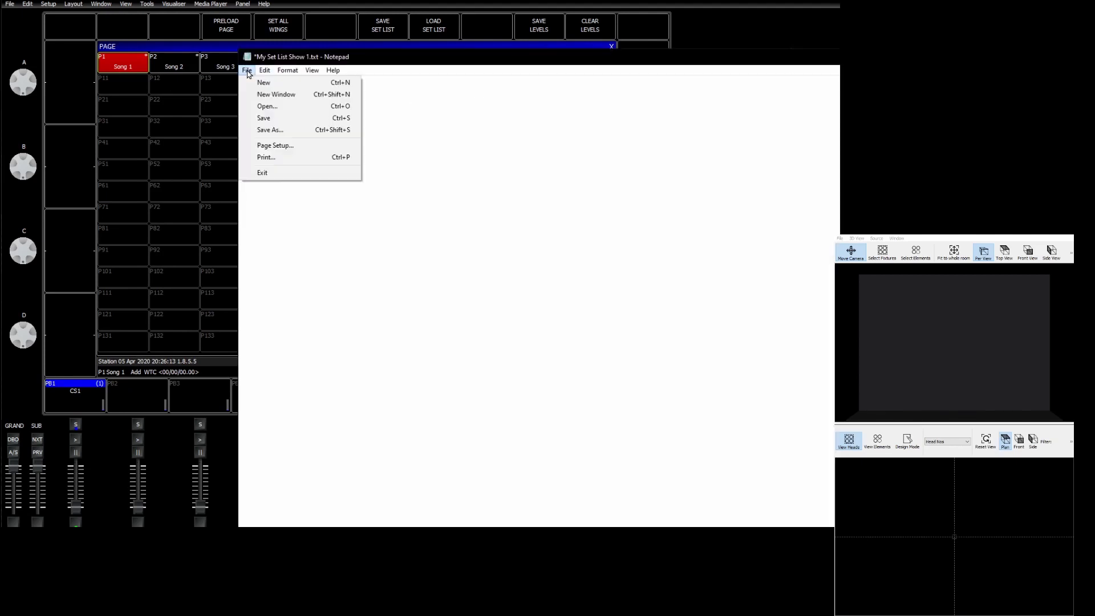
pyautogui.click(269, 129)
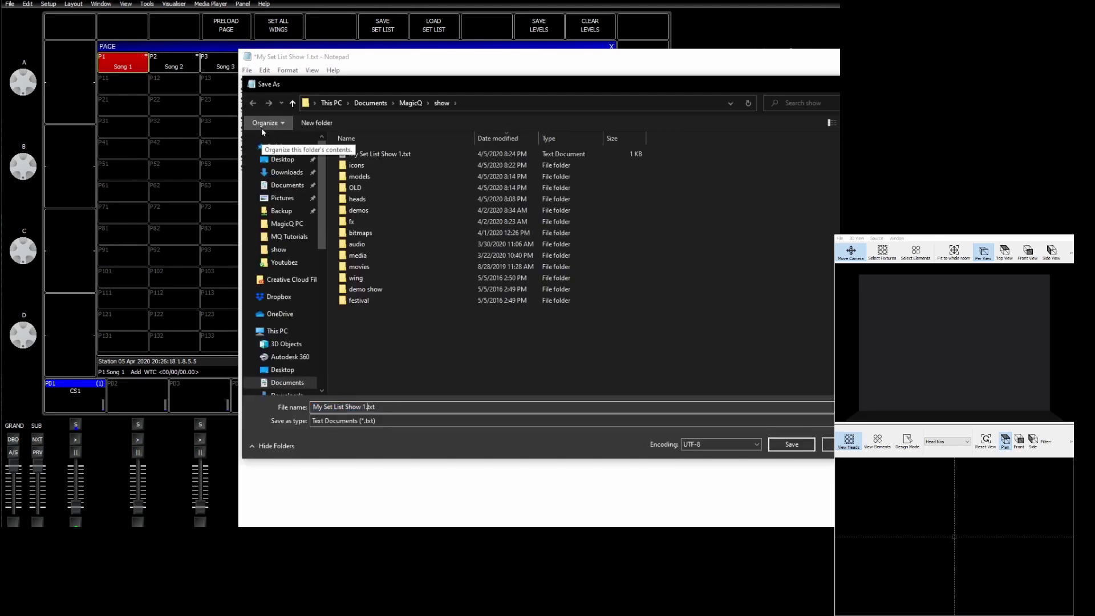
pyautogui.press('BackSpace')
pyautogui.write('2')
pyautogui.press('Return')
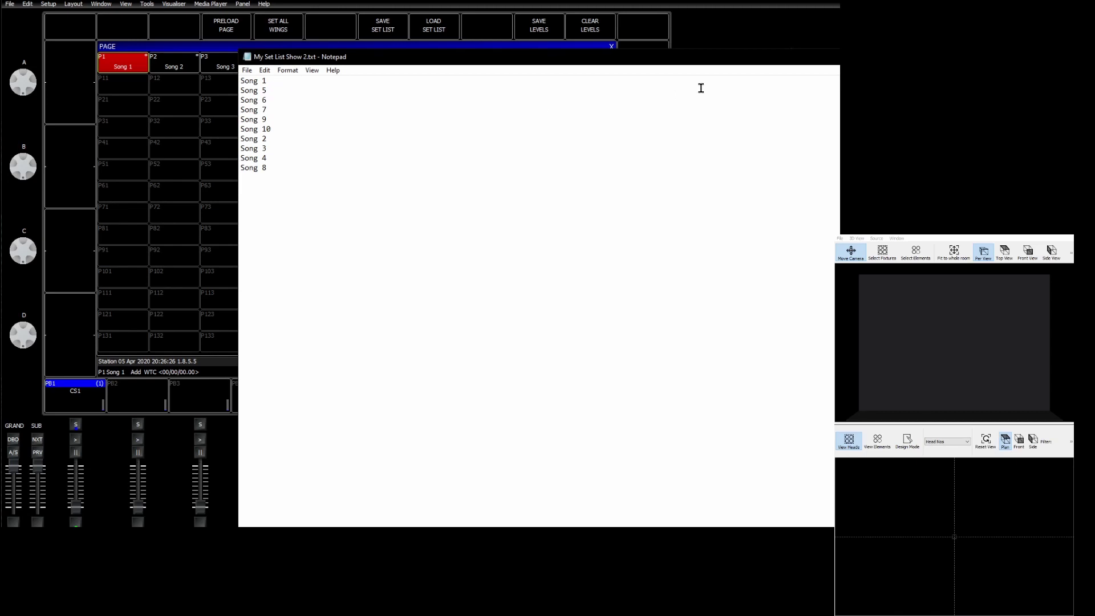
# - Back in MagicQ's pages view, open the Load Set List file manager for the show folder
pyautogui.hotkey('alt', 'Tab')
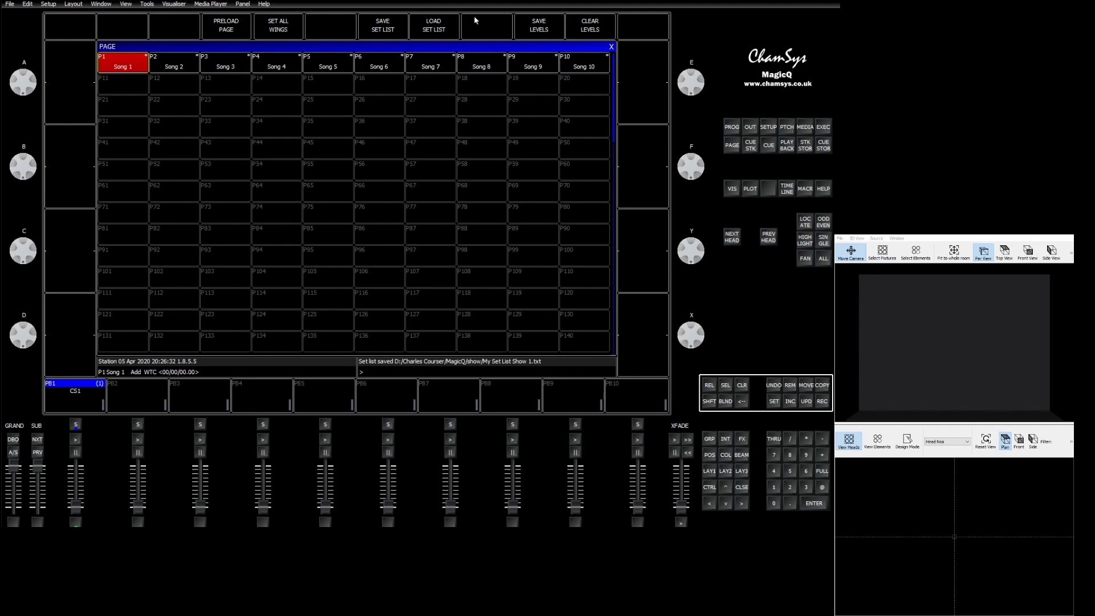
pyautogui.click(731, 145)
pyautogui.click(434, 26)
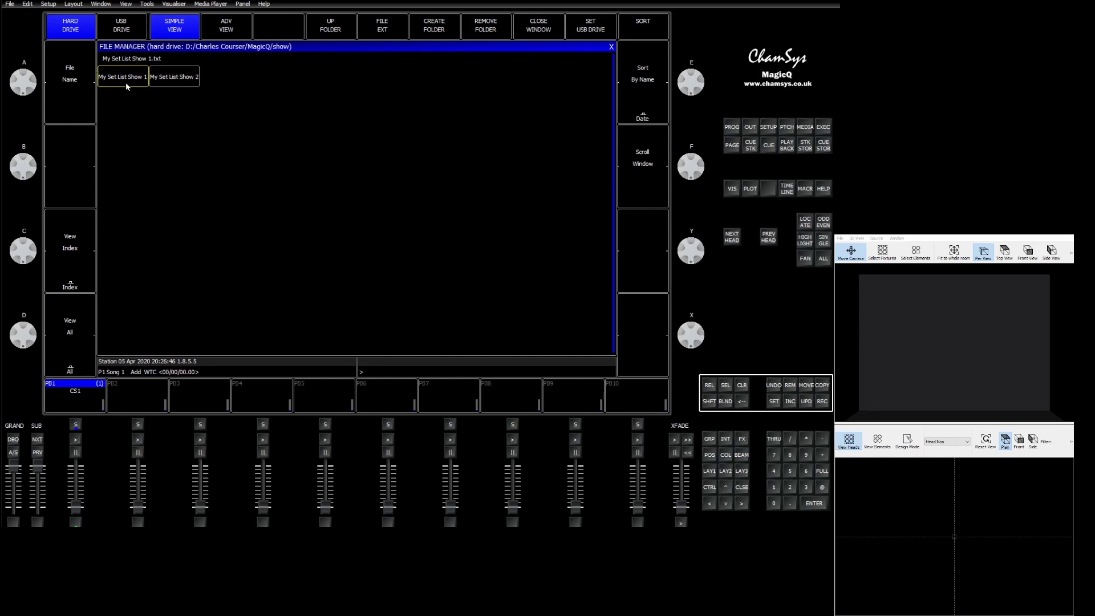
pyautogui.click(182, 78)
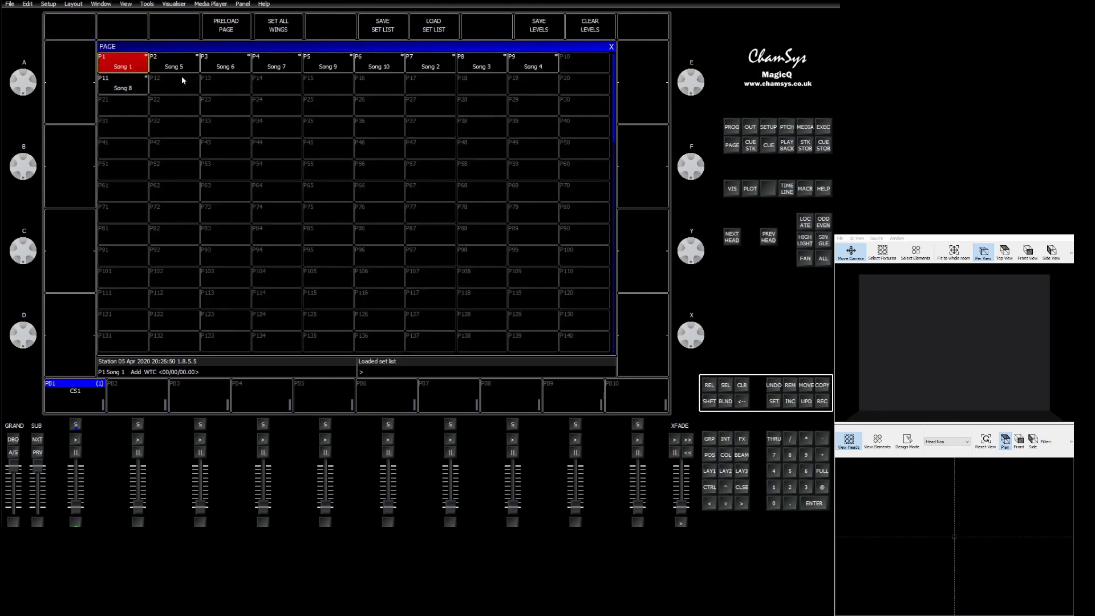